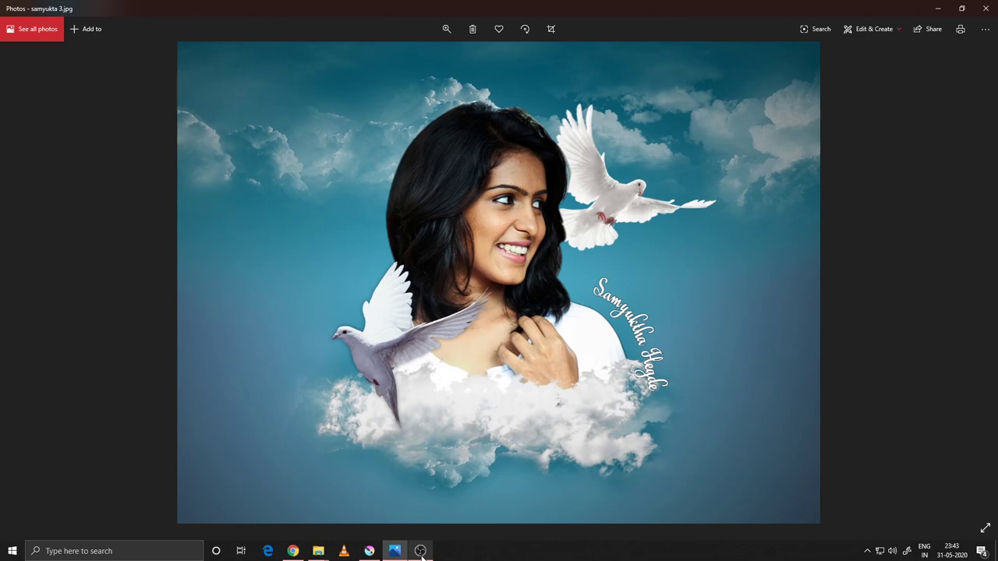
# Switch to Krita and turn on the red pencil sketch and grey dove layers.
pyautogui.click(370, 553)
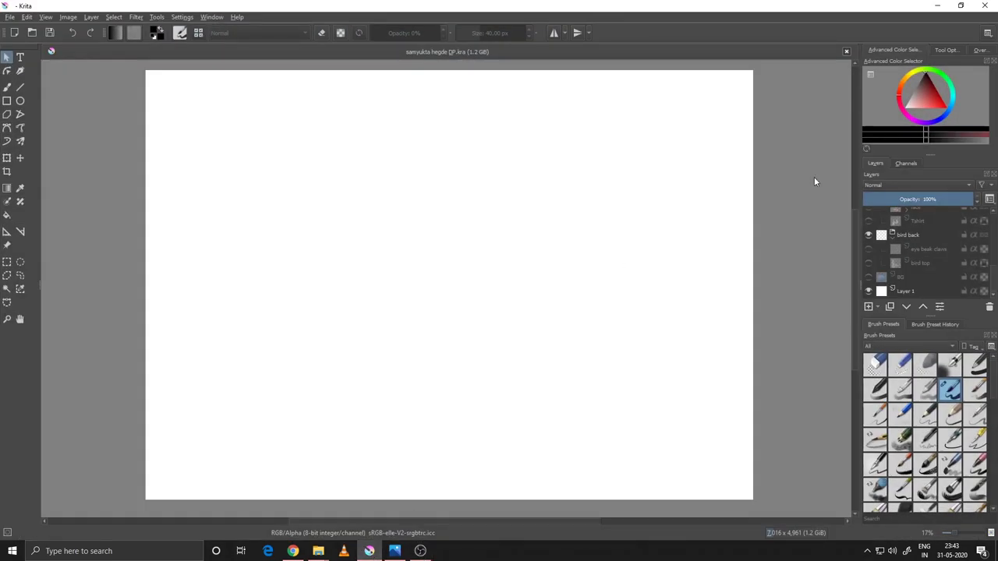
pyautogui.scroll(5, 938, 237)
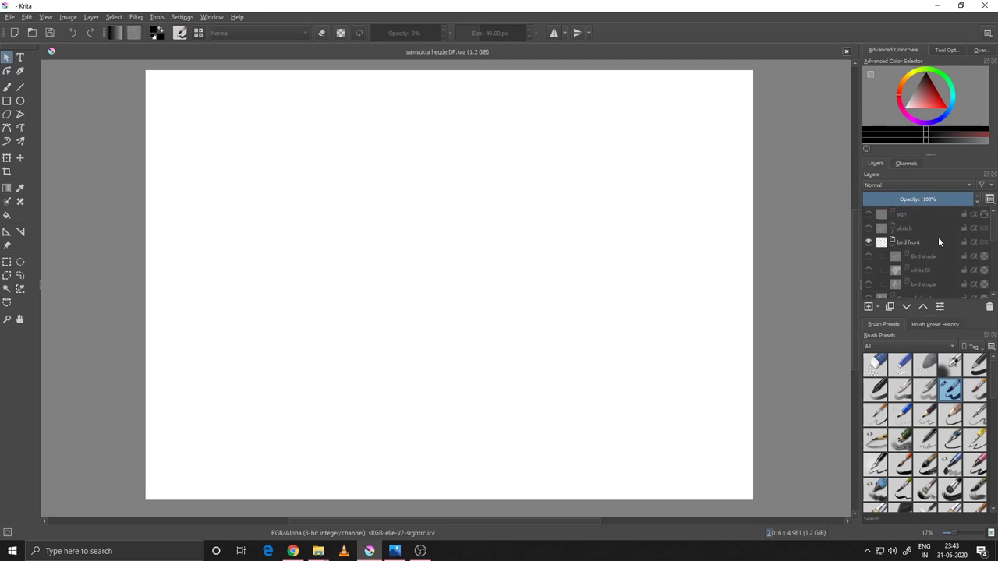
pyautogui.click(869, 228)
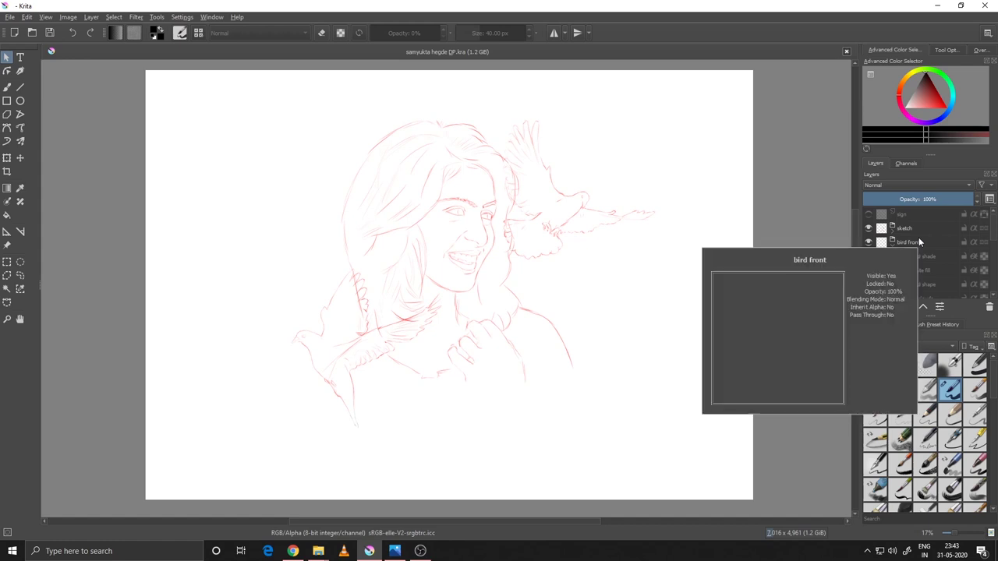
pyautogui.scroll(-2, 936, 266)
pyautogui.scroll(-3, 936, 282)
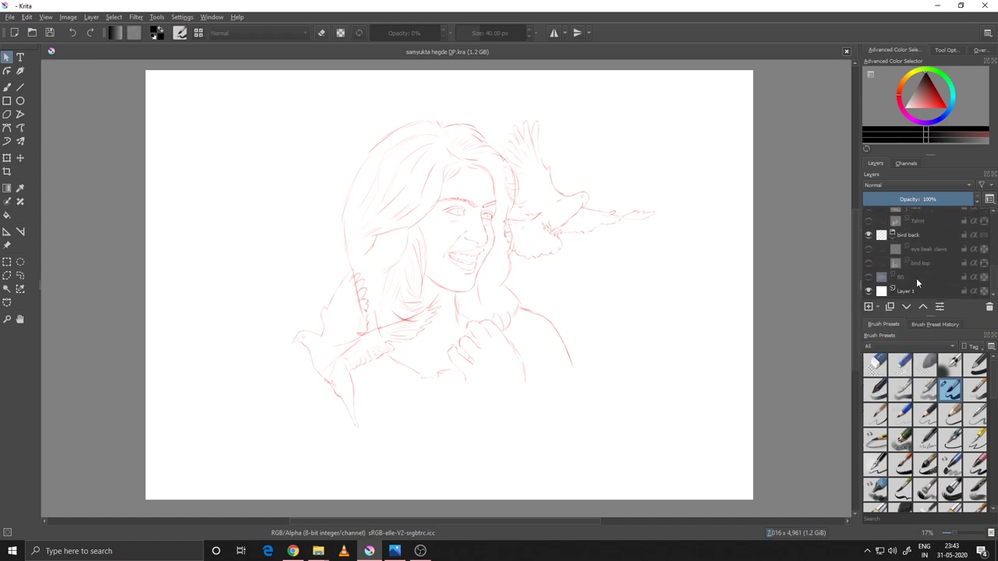
pyautogui.click(869, 263)
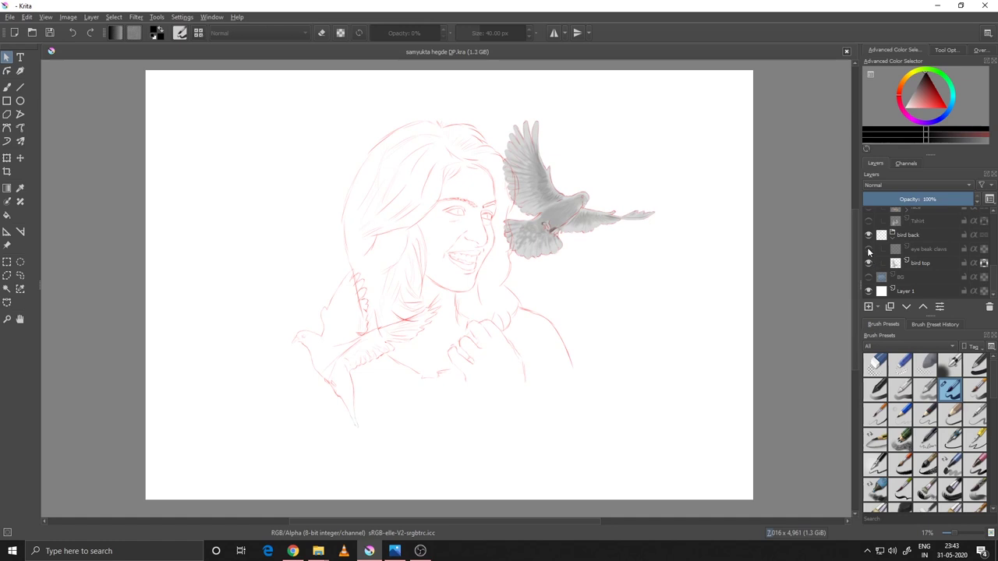
# Show the dove's red beak and claws and the blue shirt layers.
pyautogui.click(868, 249)
pyautogui.click(870, 221)
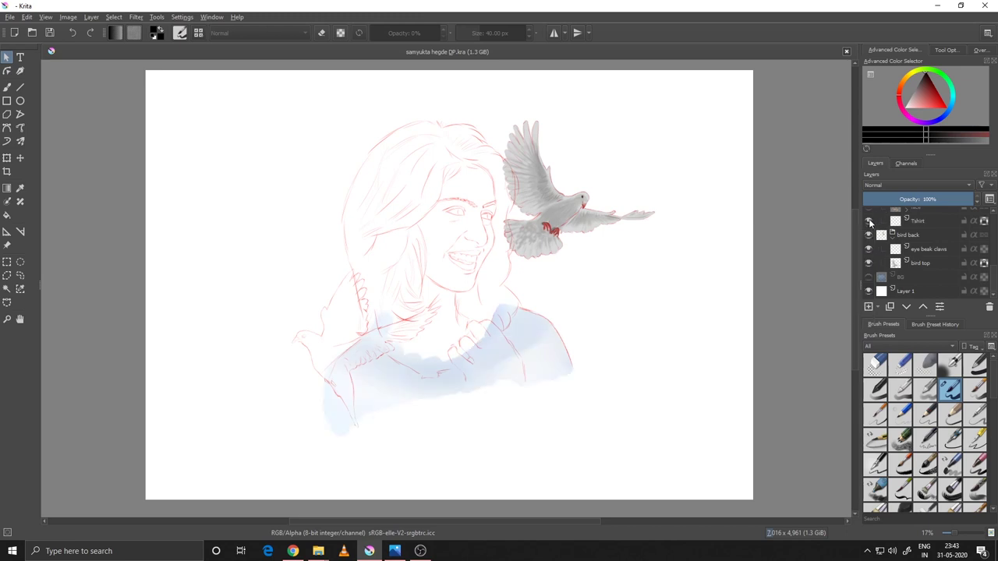
pyautogui.scroll(1, 870, 224)
pyautogui.scroll(1, 867, 257)
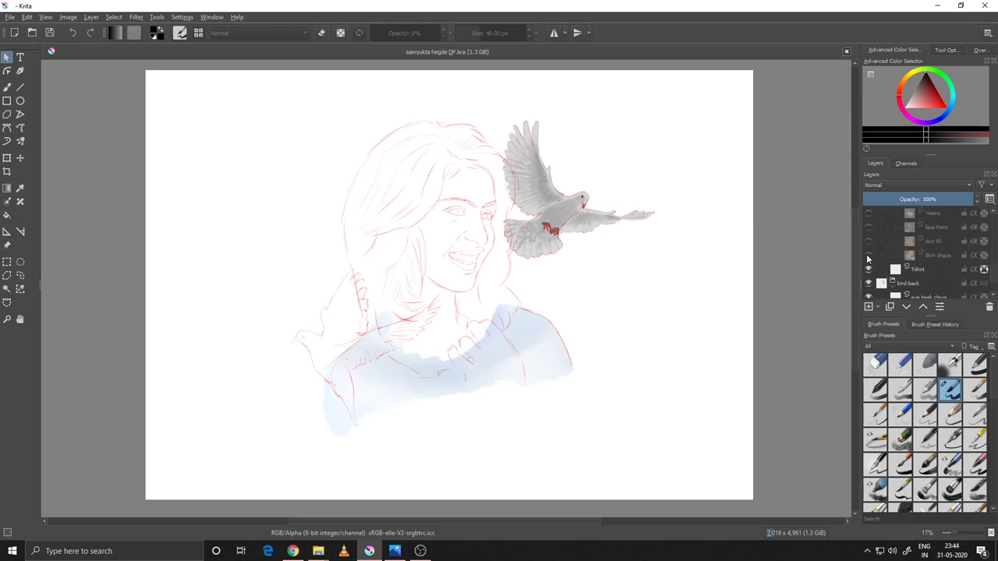
# Show the skin shape, skin shading fill, face shading and teeth layers.
pyautogui.click(869, 255)
pyautogui.click(869, 242)
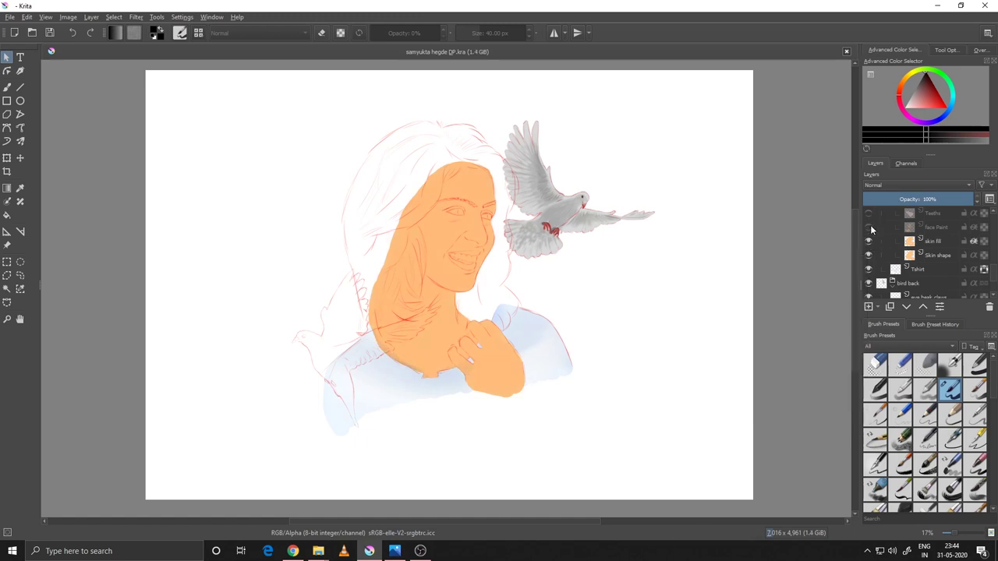
pyautogui.click(871, 227)
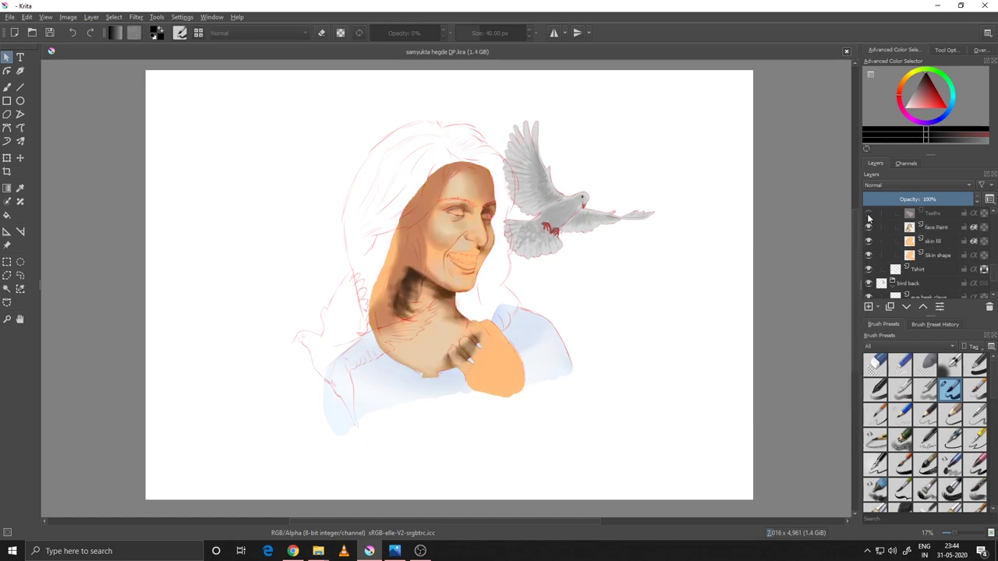
pyautogui.click(869, 214)
# Show the lips, nostrils, inner eye, eye details and eyebrow layers.
pyautogui.scroll(1, 869, 217)
pyautogui.click(869, 239)
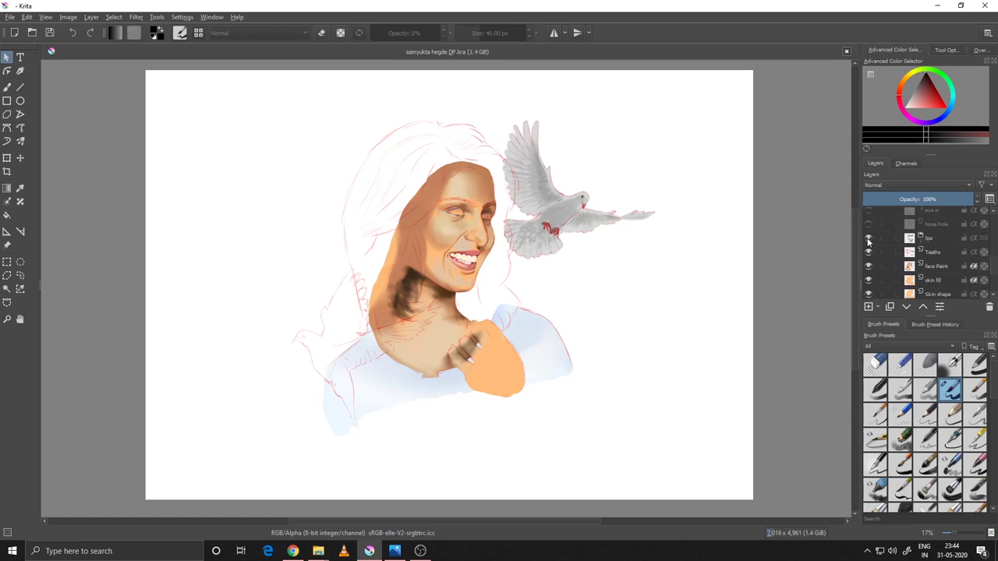
pyautogui.click(869, 223)
pyautogui.click(868, 209)
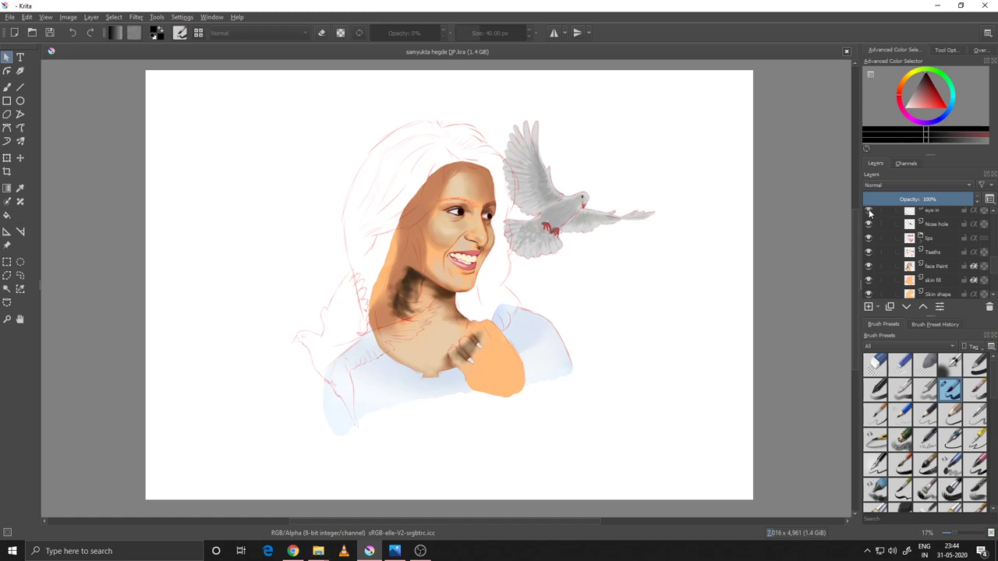
pyautogui.scroll(1, 871, 217)
pyautogui.click(869, 236)
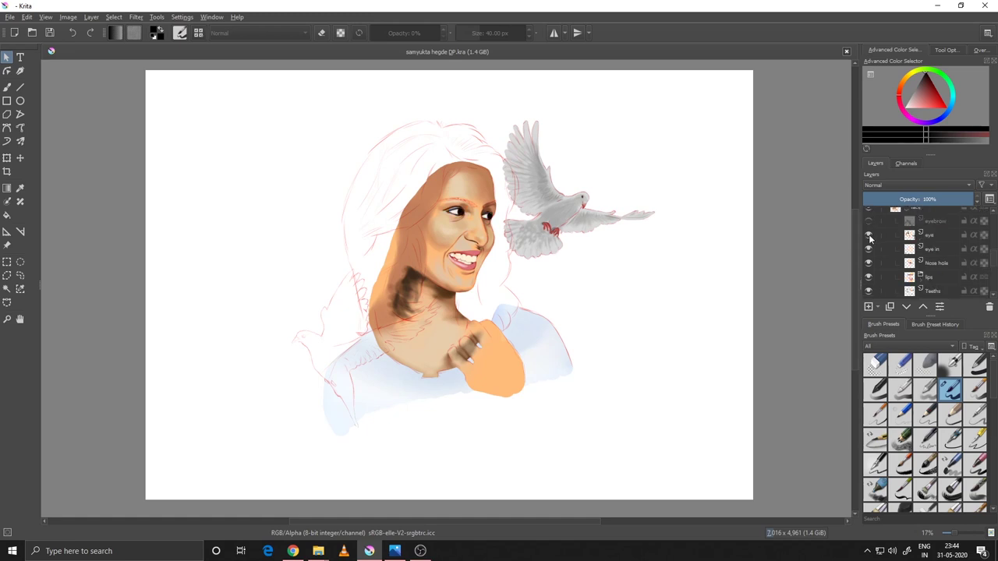
pyautogui.click(868, 222)
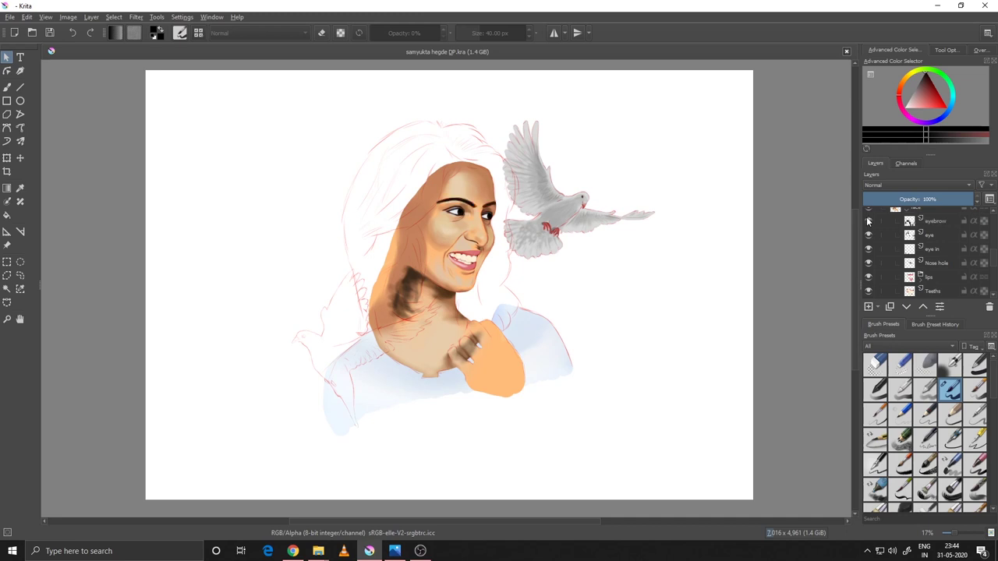
# Collapse the face and bird back groups, then show the Red highlights layer.
pyautogui.scroll(1, 872, 224)
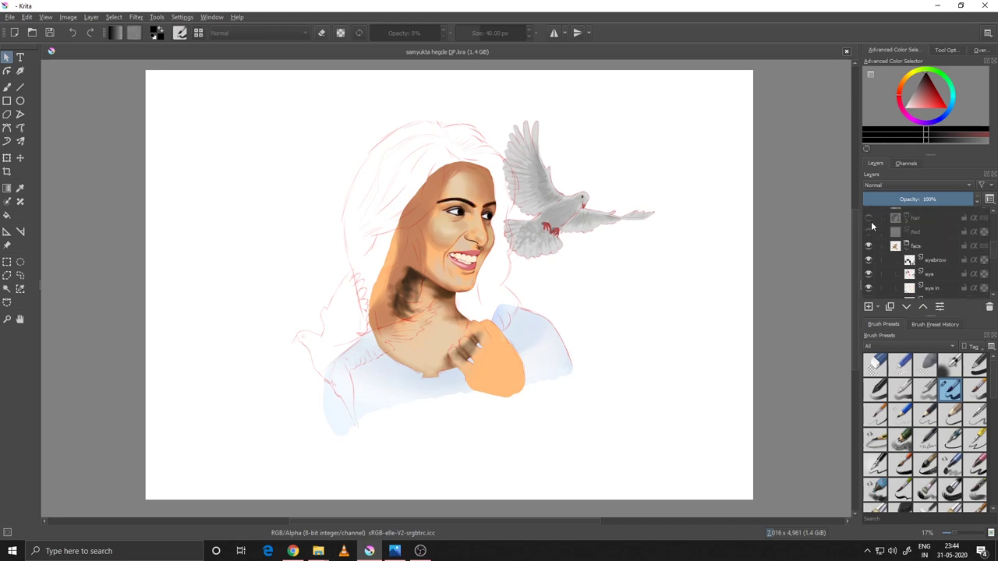
pyautogui.click(907, 246)
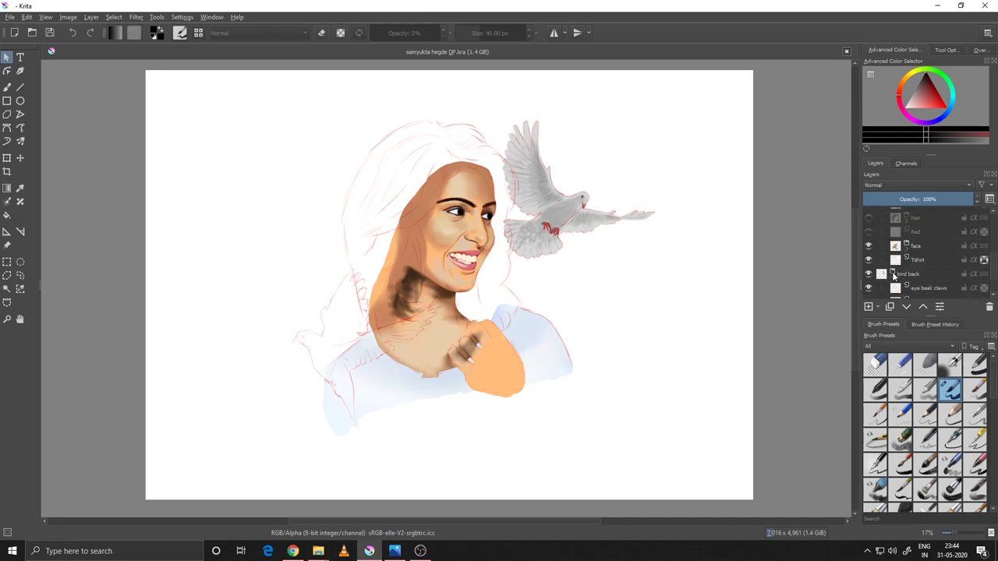
pyautogui.click(892, 276)
pyautogui.scroll(-1, 908, 263)
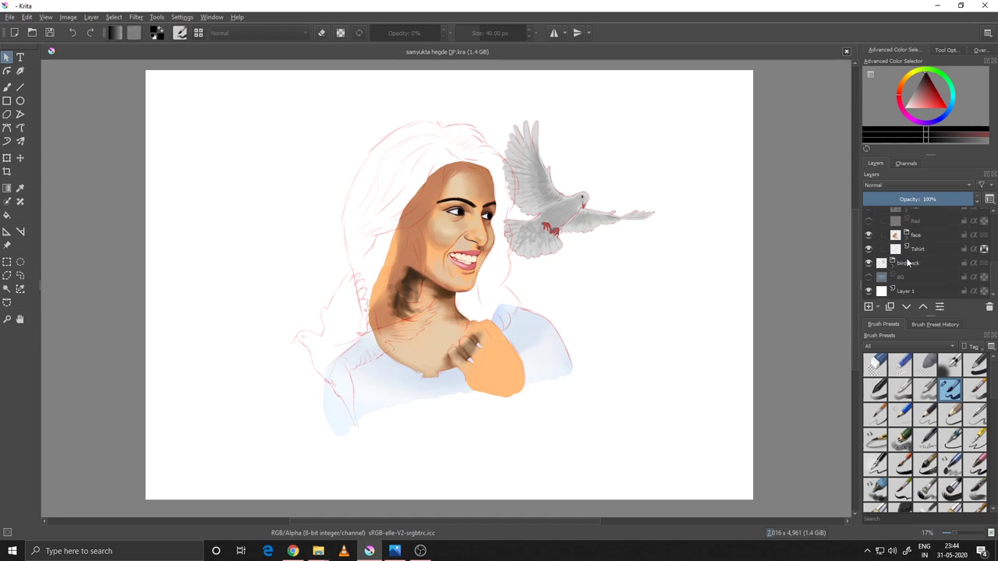
pyautogui.scroll(3, 905, 265)
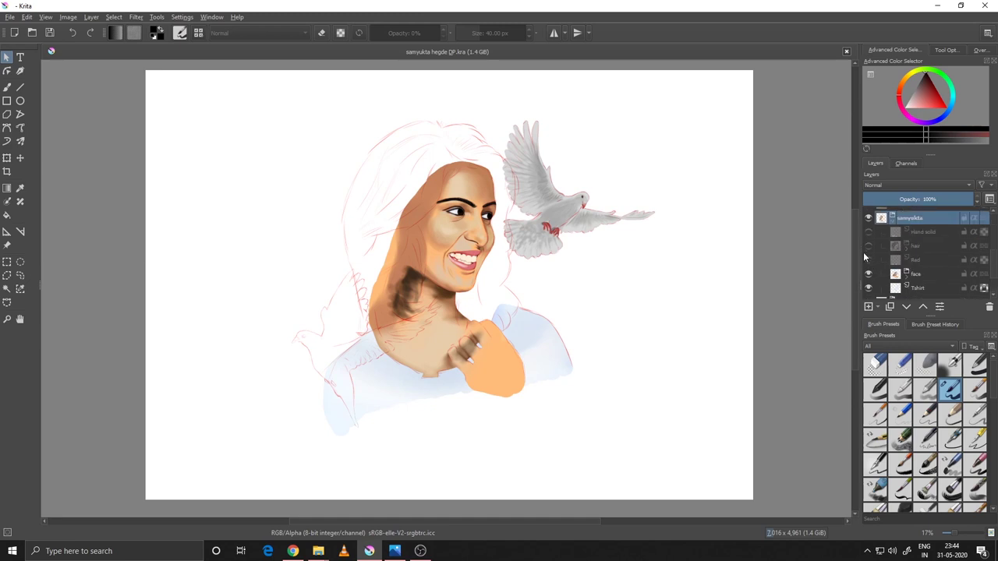
pyautogui.click(869, 260)
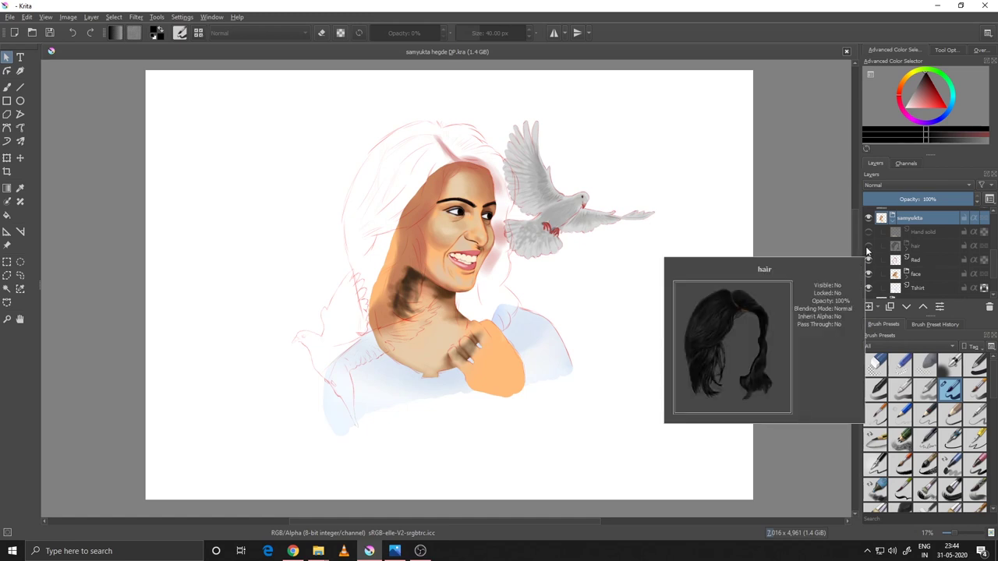
# Show the black hair, the painted hand, and the left dove with white fill and grey shading.
pyautogui.click(867, 247)
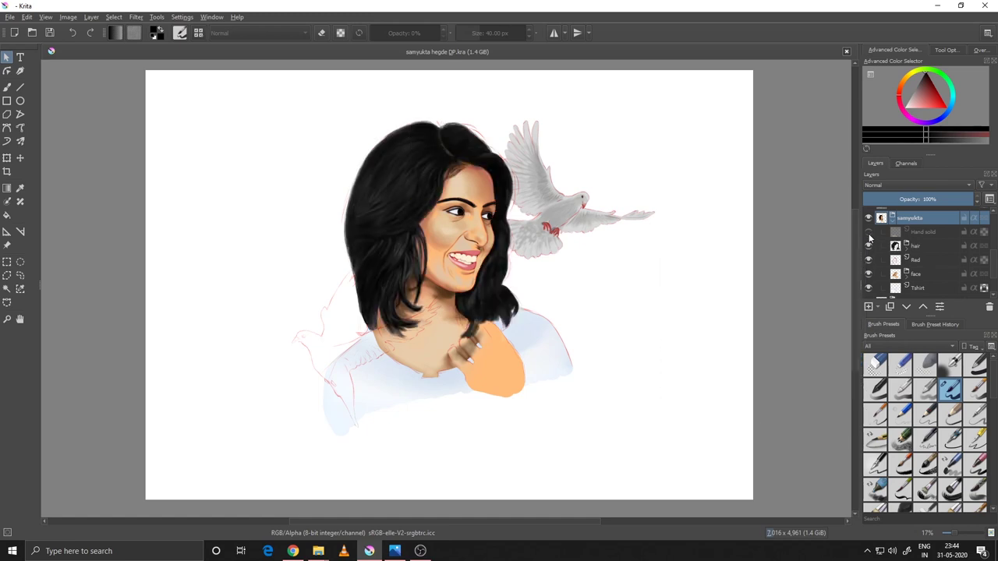
pyautogui.click(869, 233)
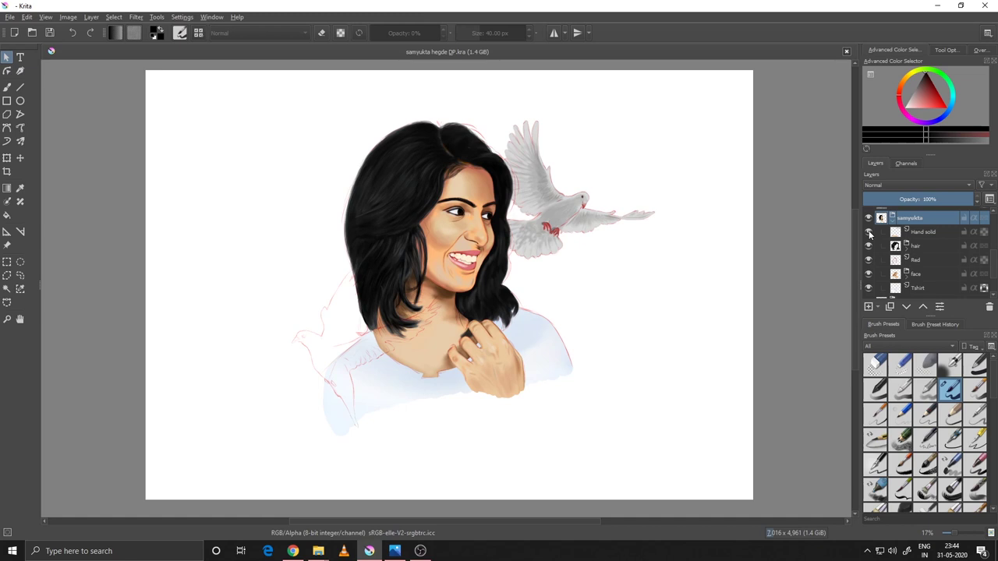
pyautogui.scroll(3, 878, 248)
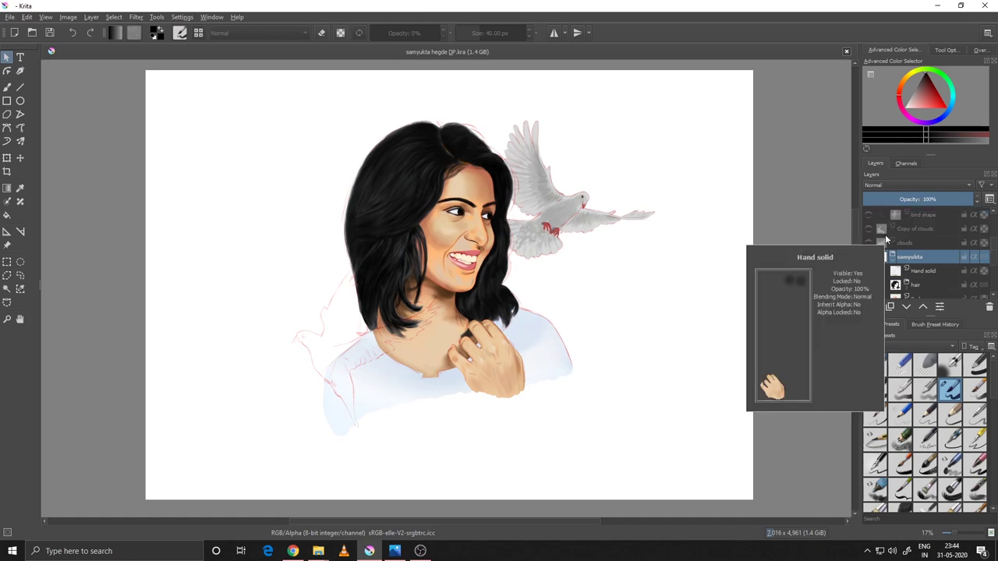
pyautogui.click(869, 254)
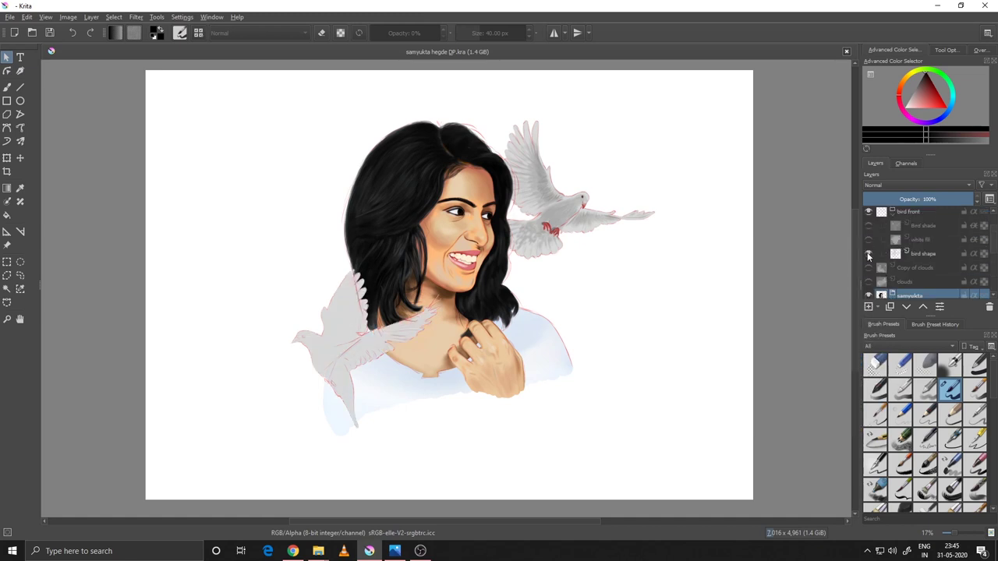
pyautogui.click(869, 239)
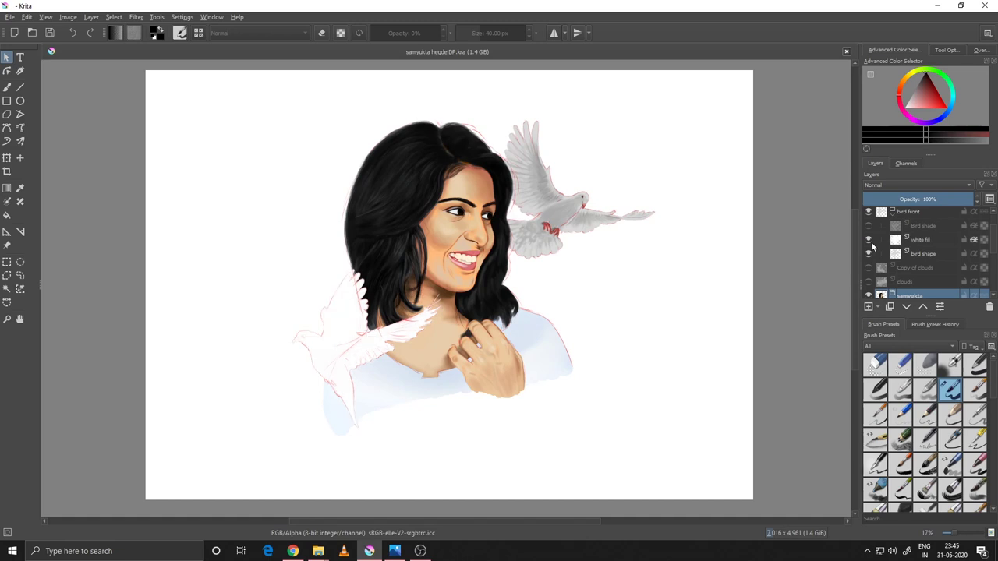
pyautogui.click(869, 226)
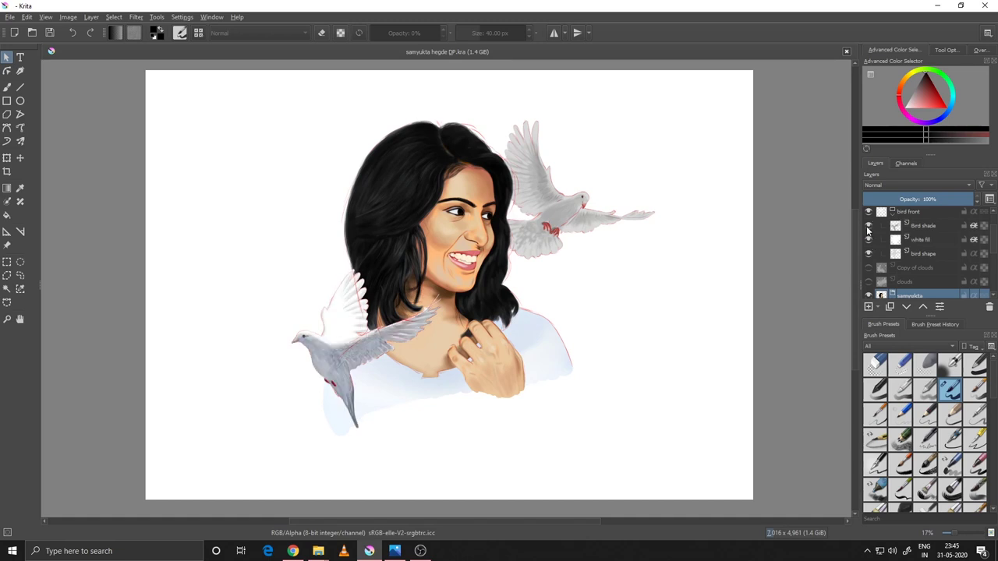
# Show the clouds, Copy of clouds and the blue sky BG layers.
pyautogui.scroll(1, 868, 230)
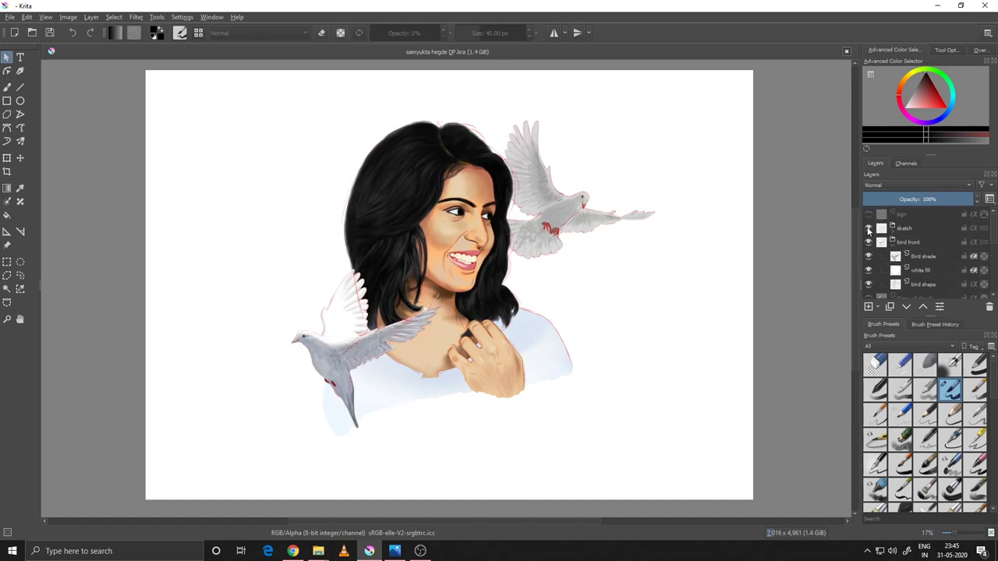
pyautogui.scroll(-1, 868, 234)
pyautogui.click(868, 273)
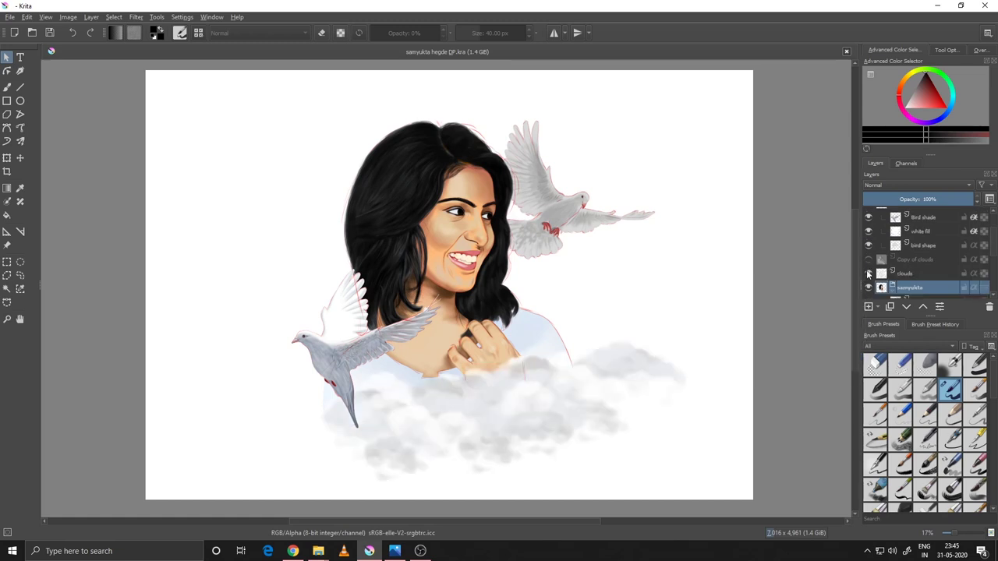
pyautogui.click(869, 259)
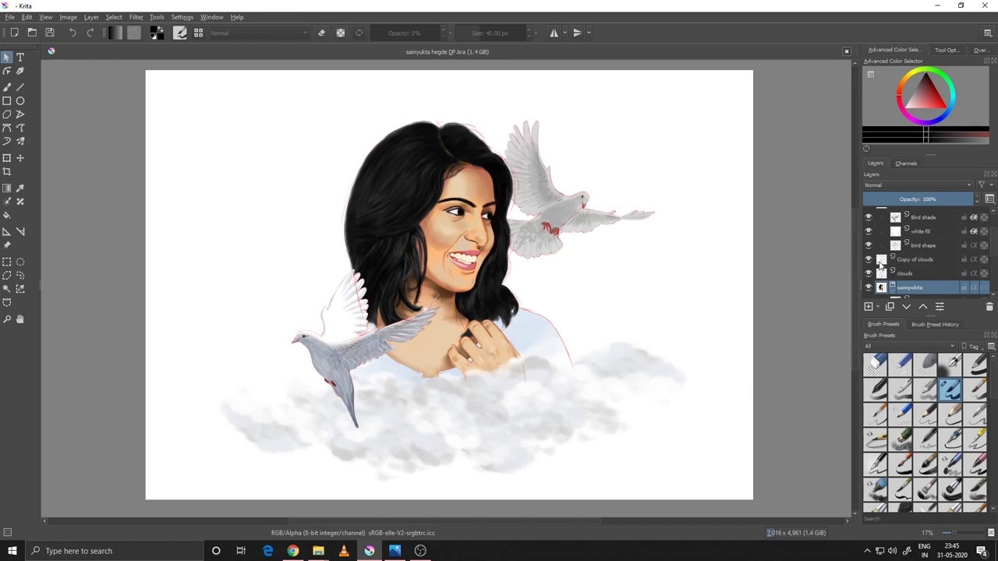
pyautogui.scroll(-1, 880, 265)
pyautogui.scroll(-1, 878, 269)
pyautogui.scroll(-1, 876, 273)
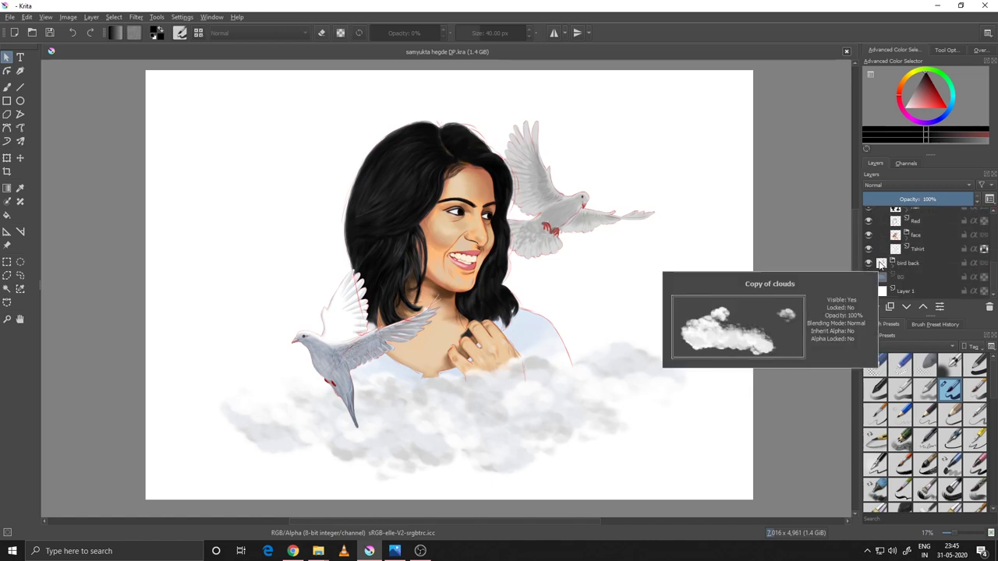
pyautogui.click(868, 276)
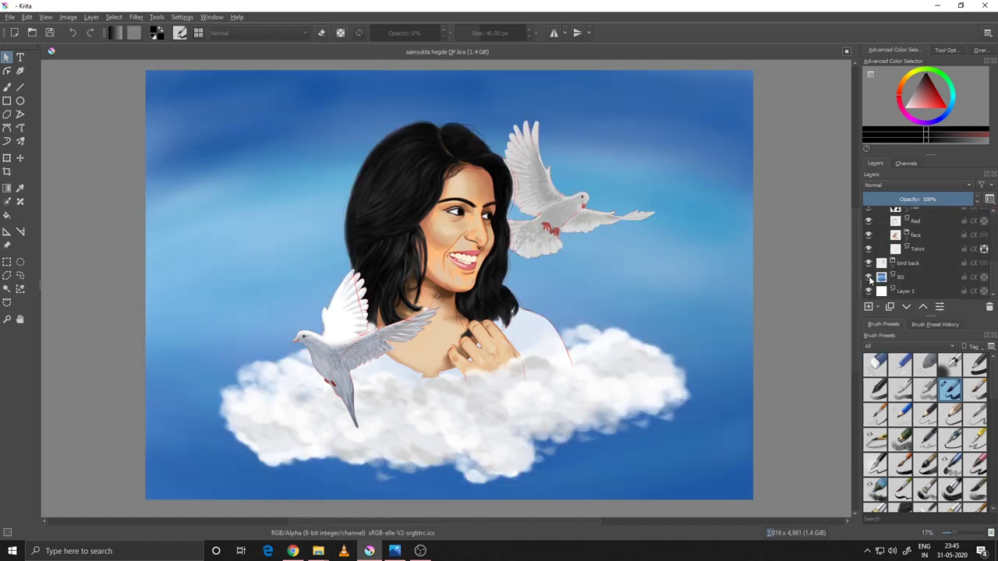
# Hide the red sketch layer and turn on the signature layer on the cloud.
pyautogui.scroll(2, 870, 279)
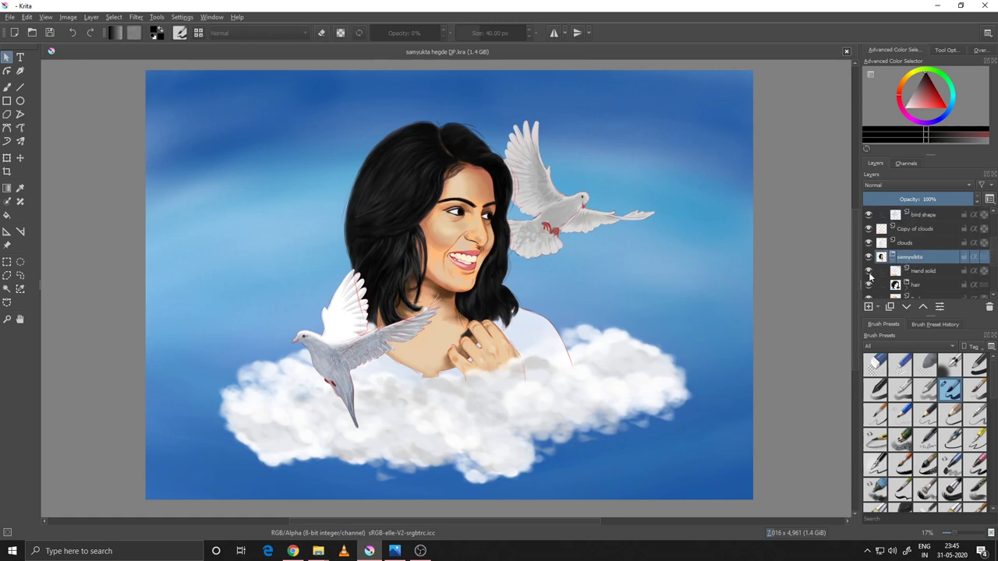
pyautogui.scroll(2, 871, 276)
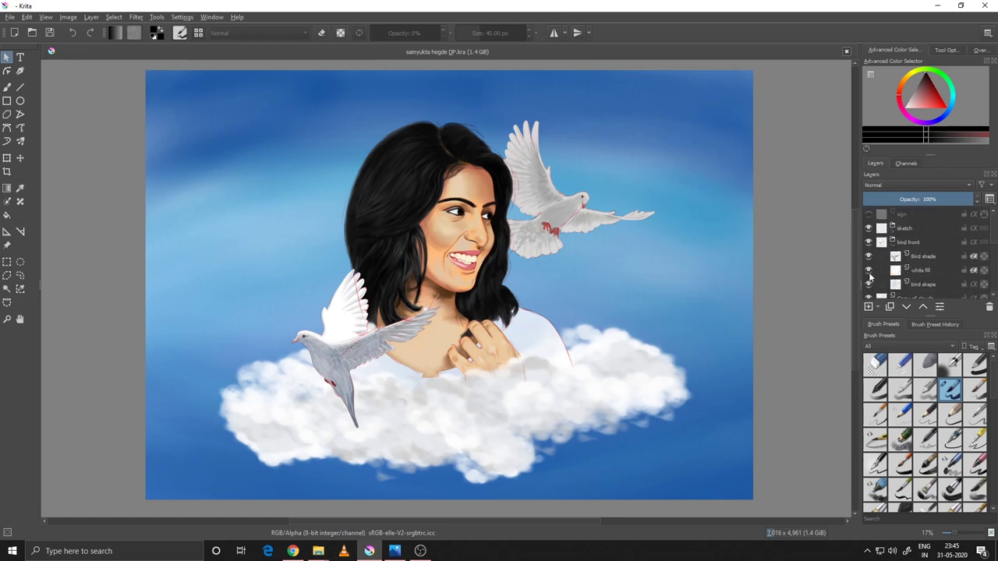
pyautogui.click(868, 229)
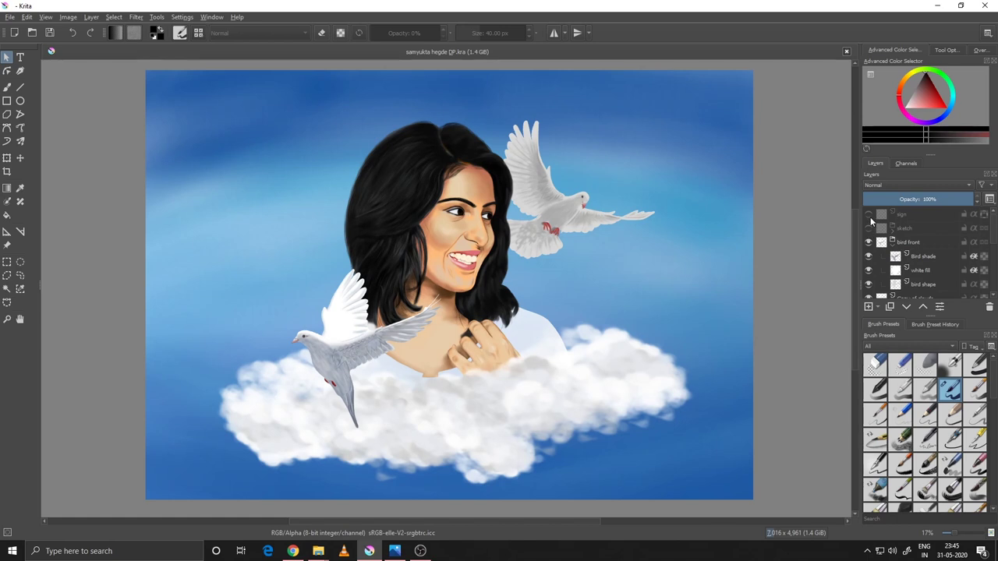
pyautogui.click(870, 216)
pyautogui.hotkey('ctrl', '+')
pyautogui.hotkey('ctrl', '+')
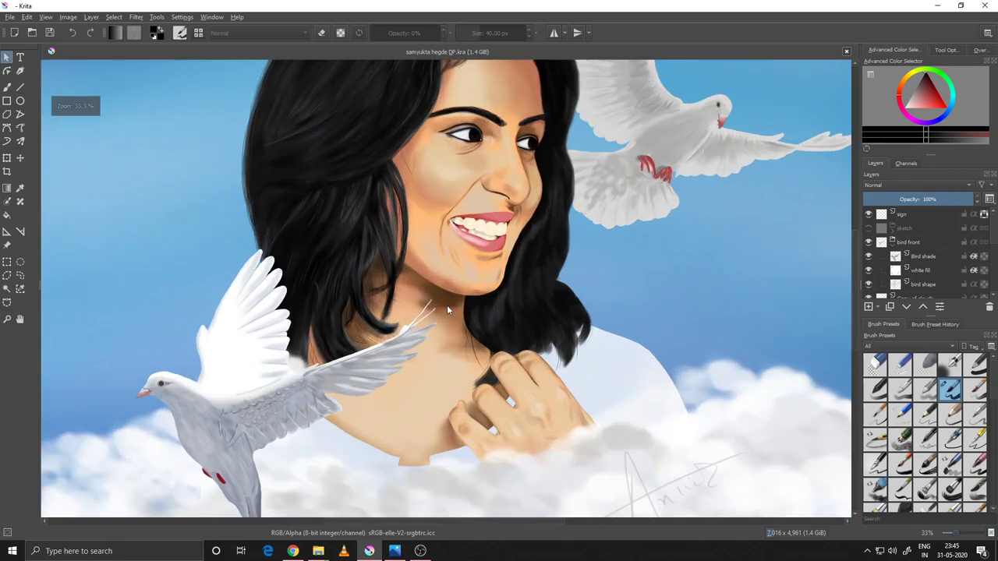
pyautogui.hotkey('ctrl', '+')
pyautogui.hotkey('ctrl', '+')
pyautogui.hotkey('ctrl', '+')
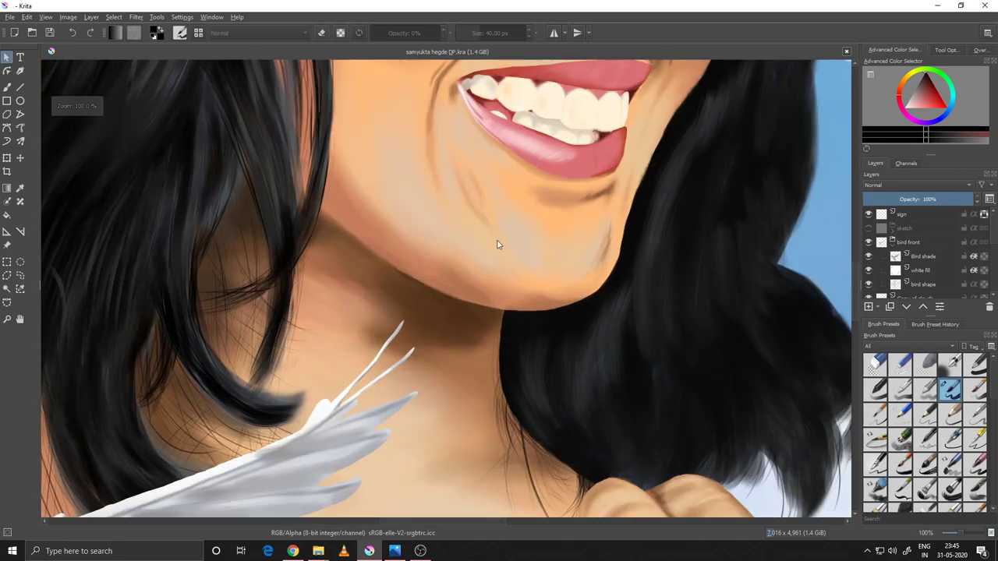
pyautogui.moveTo(510, 194)
pyautogui.mouseDown()
pyautogui.moveTo(531, 393)
pyautogui.moveTo(519, 439)
pyautogui.moveTo(431, 355)
pyautogui.mouseUp()
pyautogui.hotkey('ctrl', '-')
pyautogui.moveTo(701, 285)
pyautogui.mouseDown()
pyautogui.moveTo(401, 361)
pyautogui.moveTo(341, 416)
pyautogui.moveTo(344, 449)
pyautogui.moveTo(524, 507)
pyautogui.mouseUp()
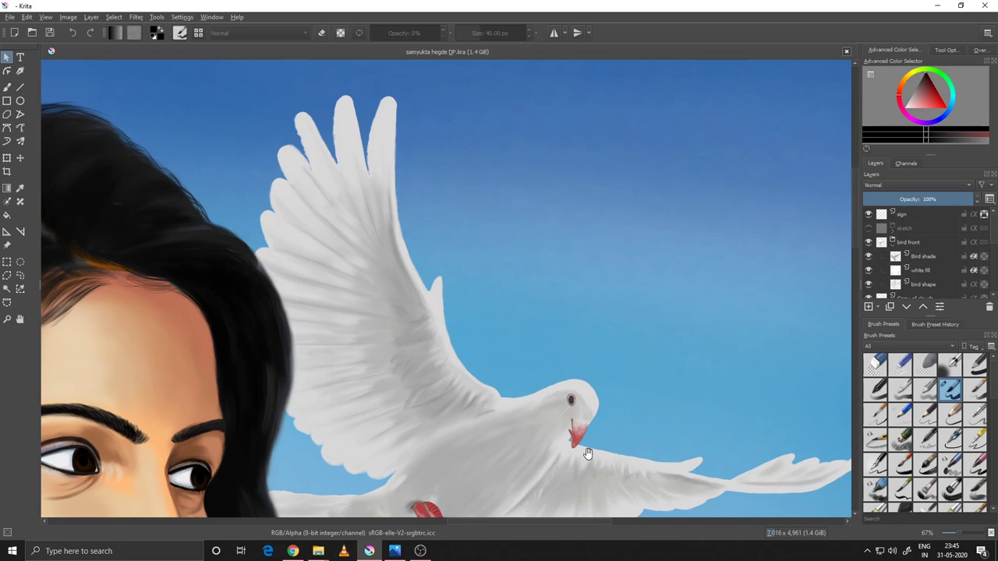
pyautogui.moveTo(588, 453)
pyautogui.mouseDown()
pyautogui.moveTo(526, 387)
pyautogui.moveTo(505, 336)
pyautogui.moveTo(505, 277)
pyautogui.moveTo(567, 258)
pyautogui.mouseUp()
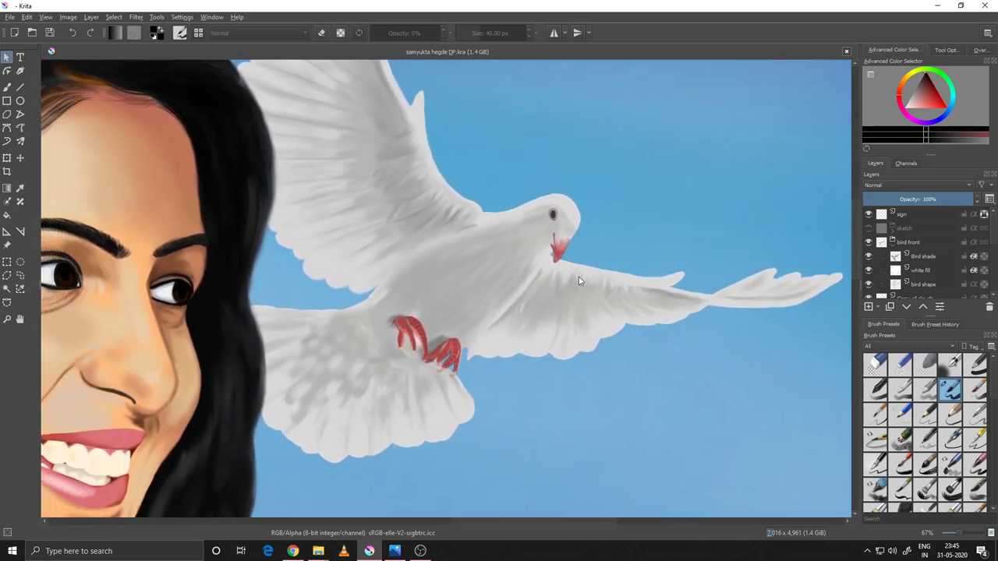
pyautogui.scroll(1, 578, 281)
pyautogui.scroll(1, 577, 281)
pyautogui.scroll(1, 574, 280)
pyautogui.scroll(2, 567, 281)
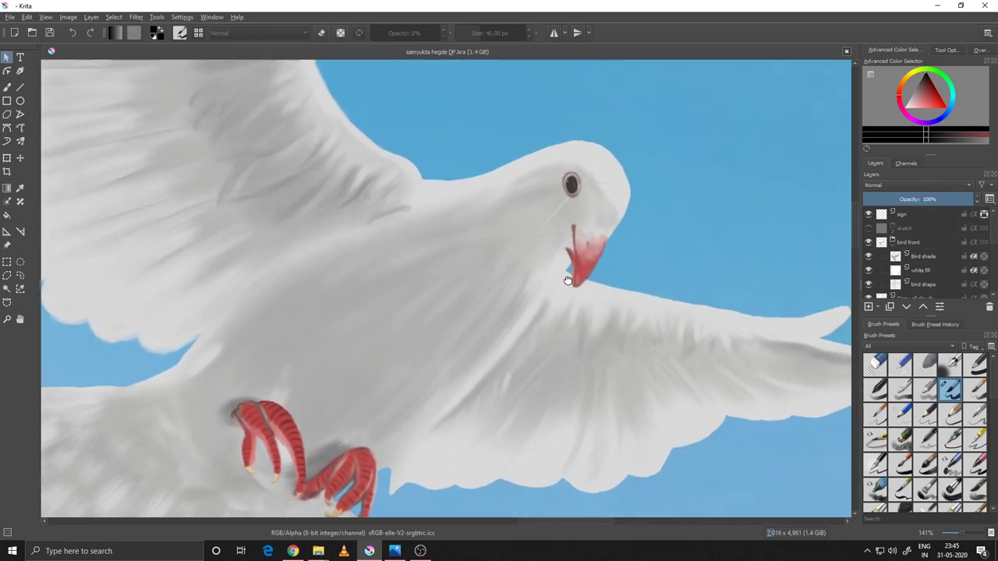
pyautogui.scroll(-2, 568, 280)
pyautogui.scroll(-2, 546, 269)
pyautogui.scroll(-1, 538, 262)
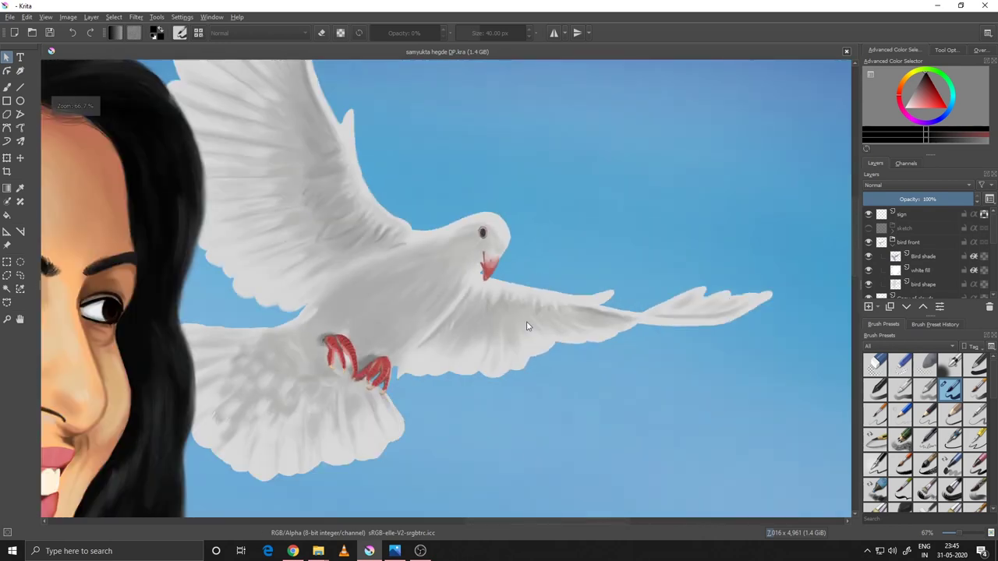
pyautogui.moveTo(527, 326)
pyautogui.mouseDown()
pyautogui.moveTo(552, 289)
pyautogui.moveTo(780, 248)
pyautogui.moveTo(880, 211)
pyautogui.mouseUp()
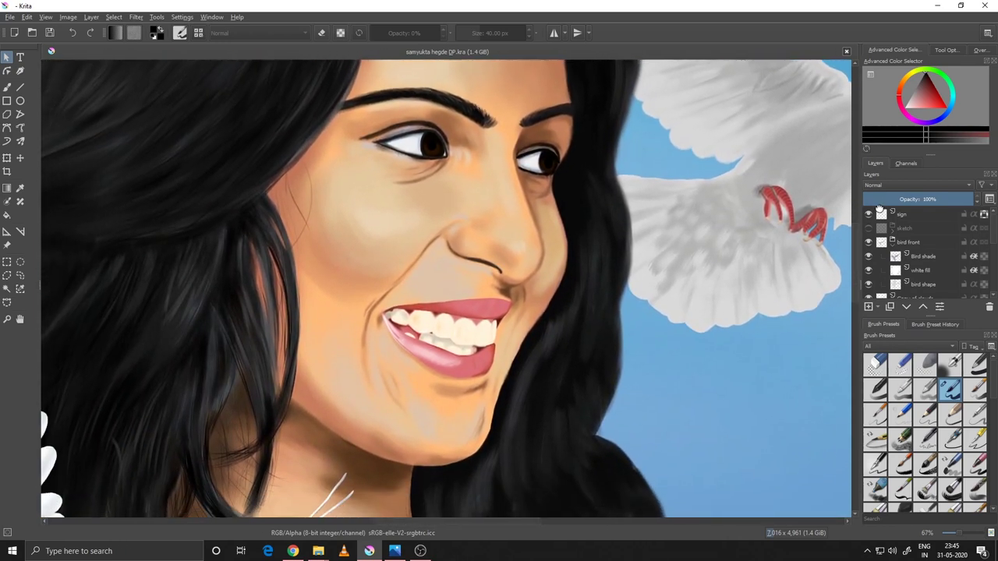
pyautogui.scroll(-1, 617, 334)
pyautogui.moveTo(515, 336)
pyautogui.mouseDown()
pyautogui.moveTo(702, 219)
pyautogui.moveTo(691, 223)
pyautogui.moveTo(696, 443)
pyautogui.moveTo(743, 262)
pyautogui.moveTo(757, 83)
pyautogui.moveTo(802, 50)
pyautogui.moveTo(751, 113)
pyautogui.moveTo(730, 76)
pyautogui.moveTo(759, 23)
pyautogui.moveTo(792, 2)
pyautogui.moveTo(833, 4)
pyautogui.moveTo(750, 59)
pyautogui.mouseUp()
pyautogui.press('+')
pyautogui.moveTo(450, 283)
pyautogui.mouseDown()
pyautogui.moveTo(414, 223)
pyautogui.moveTo(379, 247)
pyautogui.moveTo(280, 253)
pyautogui.mouseUp()
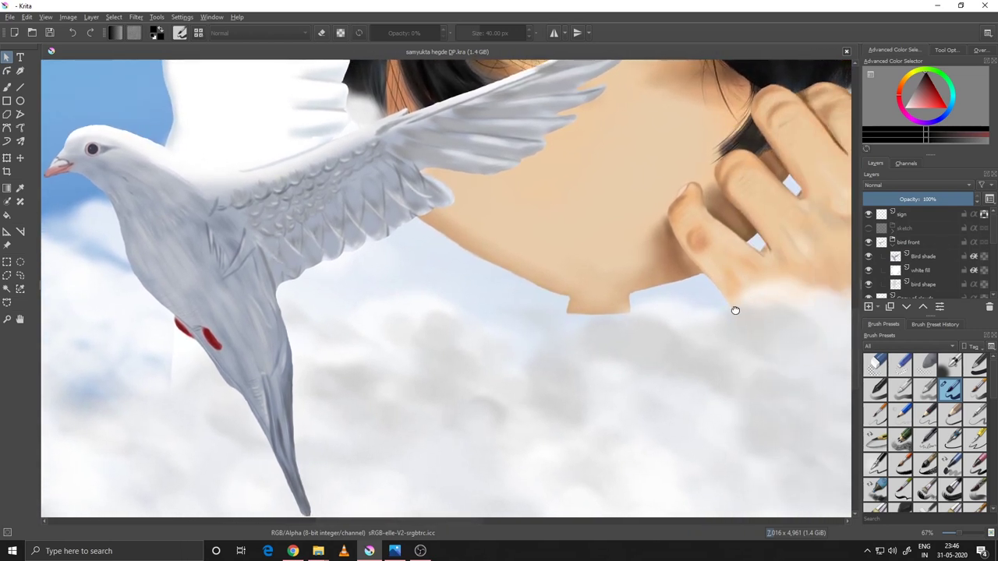
pyautogui.moveTo(735, 308)
pyautogui.mouseDown()
pyautogui.moveTo(442, 345)
pyautogui.moveTo(392, 322)
pyautogui.moveTo(296, 348)
pyautogui.moveTo(195, 348)
pyautogui.moveTo(85, 323)
pyautogui.moveTo(45, 258)
pyautogui.moveTo(125, 218)
pyautogui.moveTo(214, 279)
pyautogui.mouseUp()
pyautogui.scroll(-1, 226, 282)
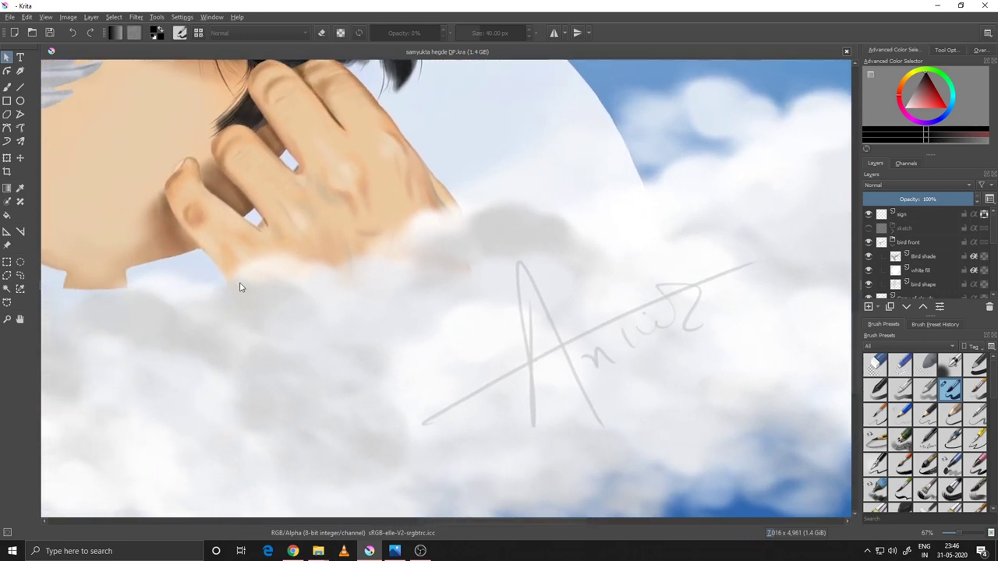
pyautogui.scroll(-1, 234, 304)
pyautogui.moveTo(365, 388)
pyautogui.mouseDown()
pyautogui.moveTo(488, 365)
pyautogui.moveTo(429, 360)
pyautogui.mouseUp()
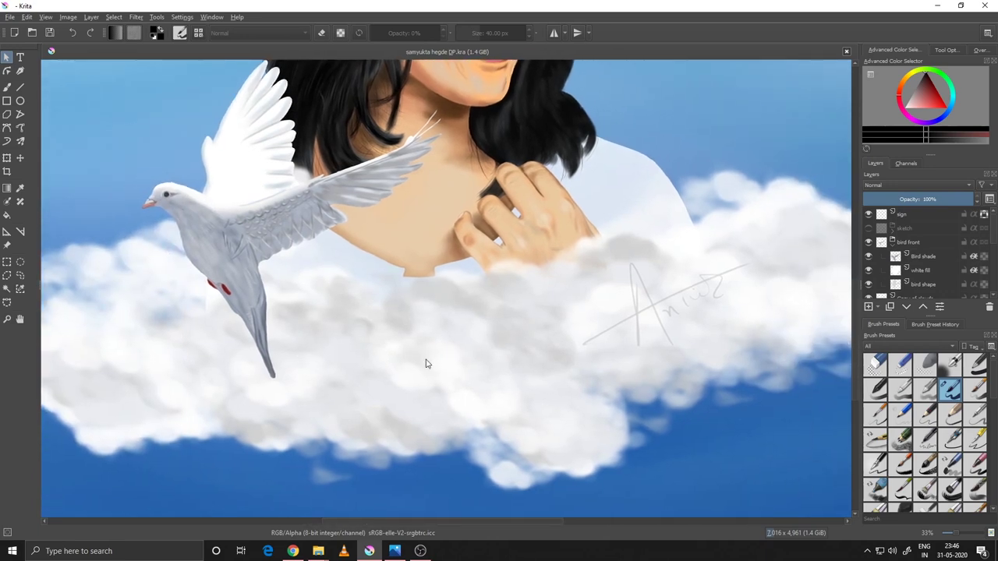
pyautogui.scroll(-1, 437, 374)
pyautogui.scroll(-1, 468, 374)
pyautogui.moveTo(489, 368)
pyautogui.mouseDown()
pyautogui.moveTo(525, 346)
pyautogui.moveTo(515, 402)
pyautogui.mouseUp()
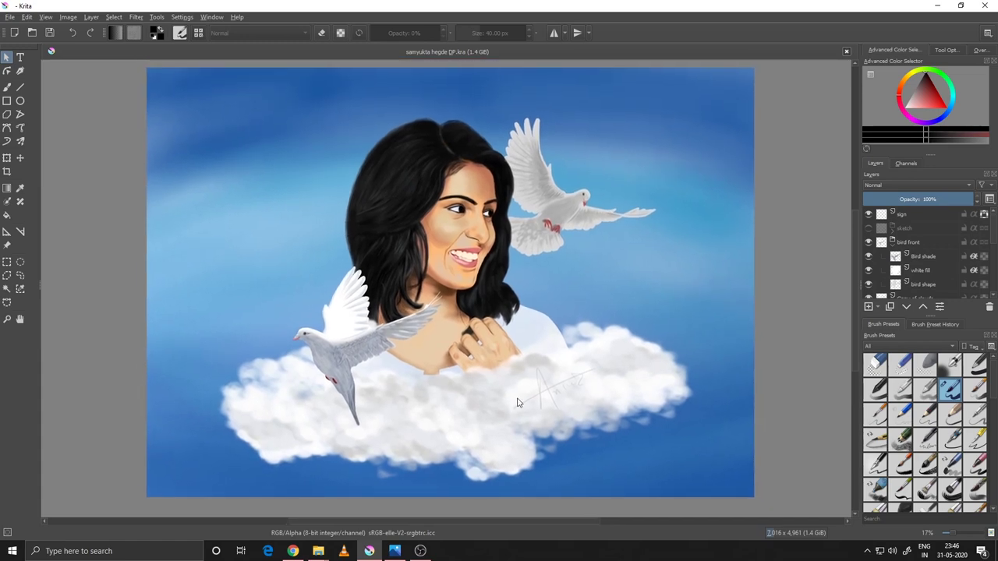
pyautogui.scroll(1, 517, 404)
pyautogui.scroll(-1, 522, 407)
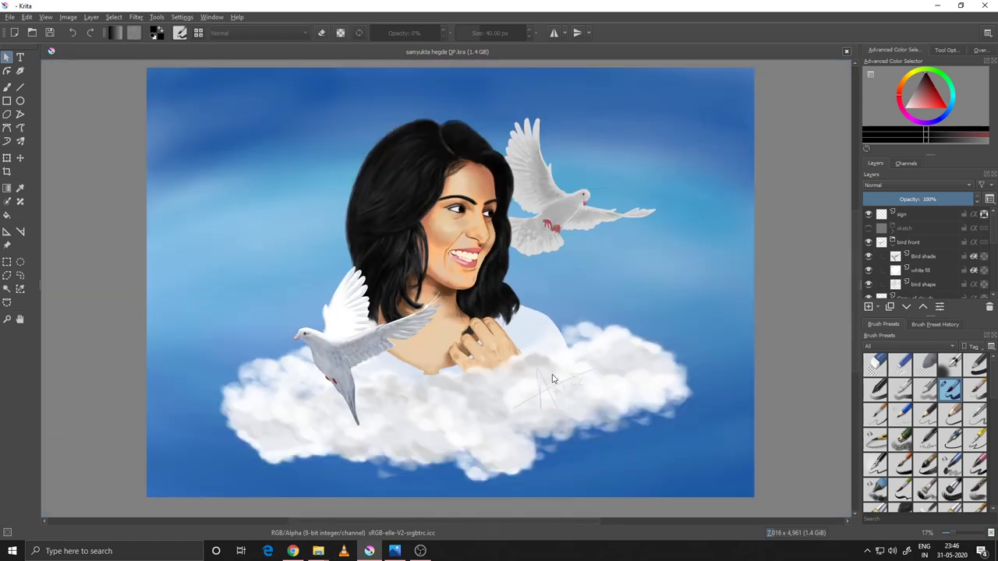